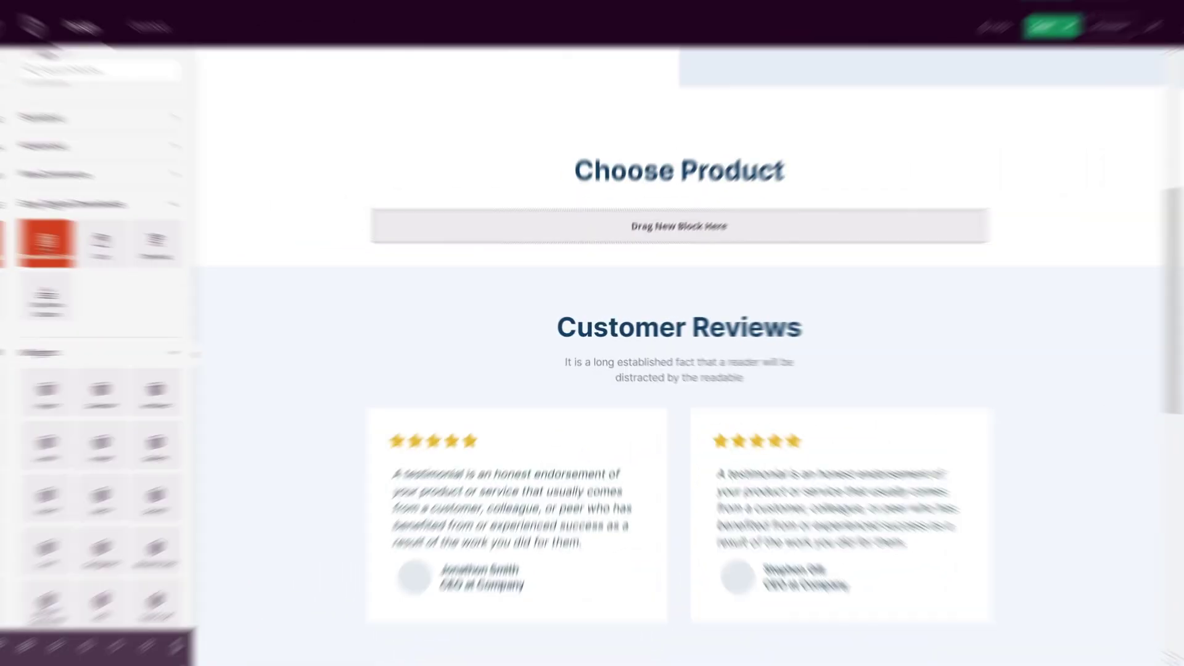
Add a Downloads Grid under the Choose Product heading and set it to three columns.
drag(37, 242, 673, 219)
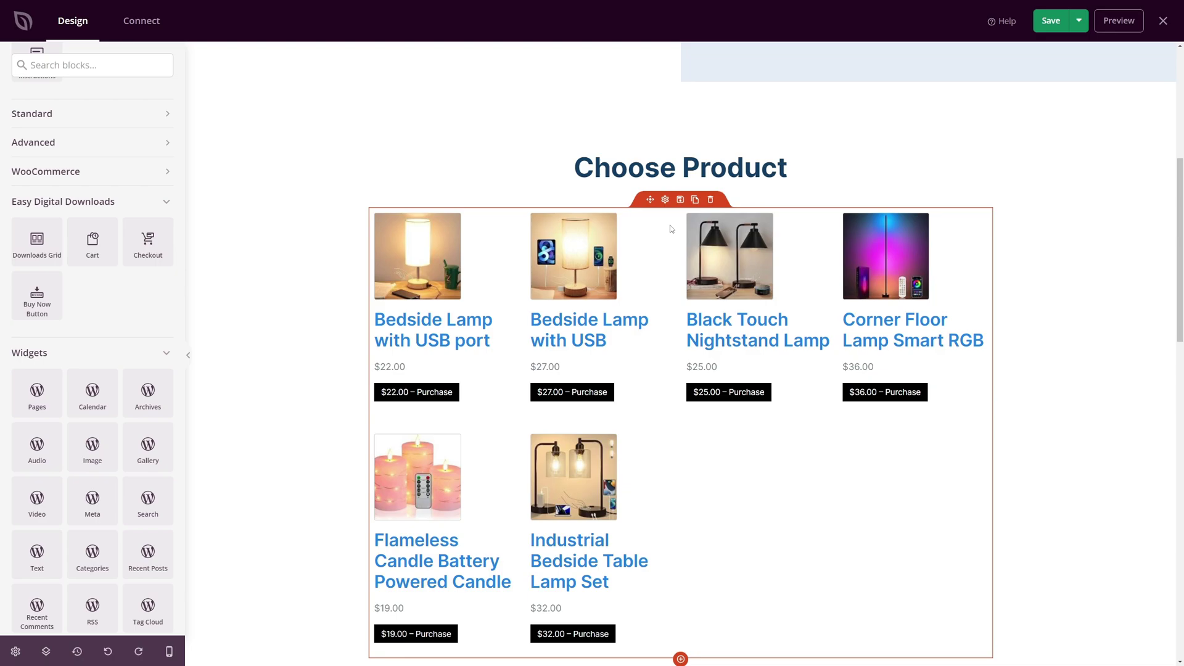
scroll(666, 219, down, 1)
click(665, 155)
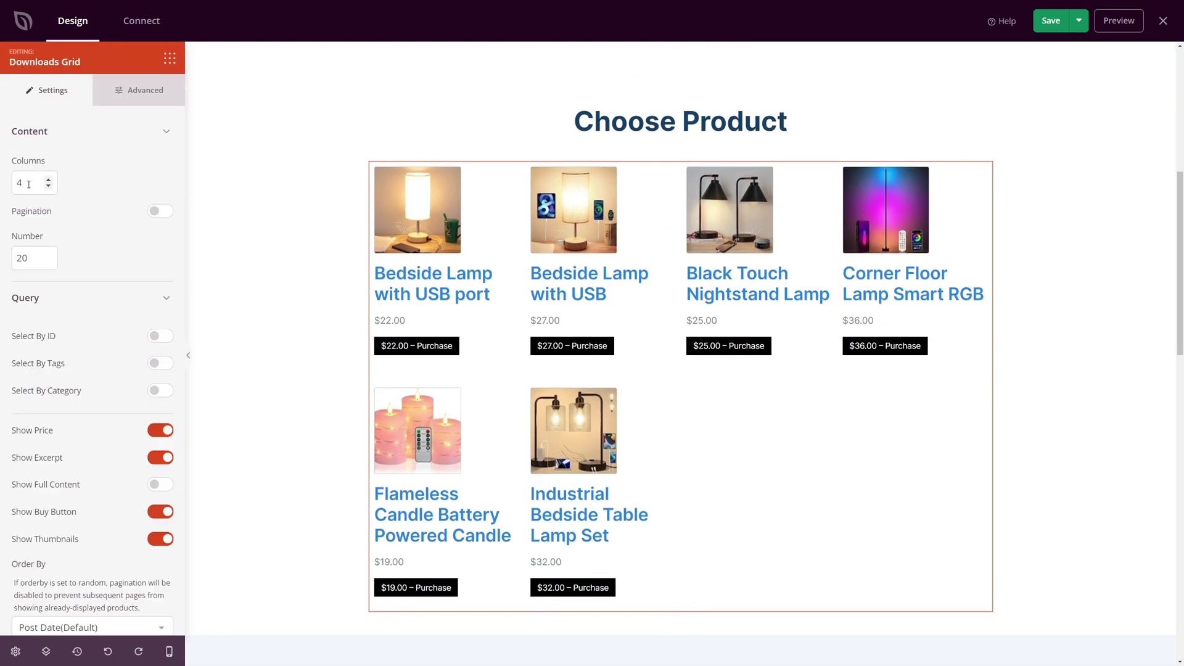
click(48, 180)
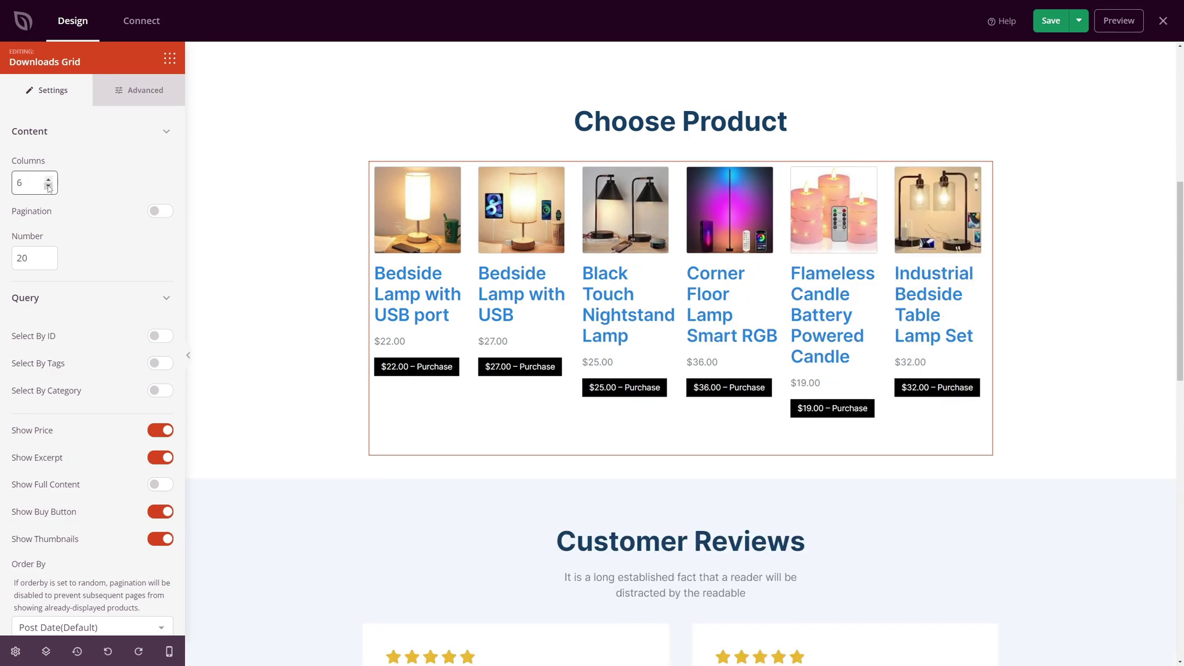
click(48, 187)
click(48, 187)
click(48, 187)
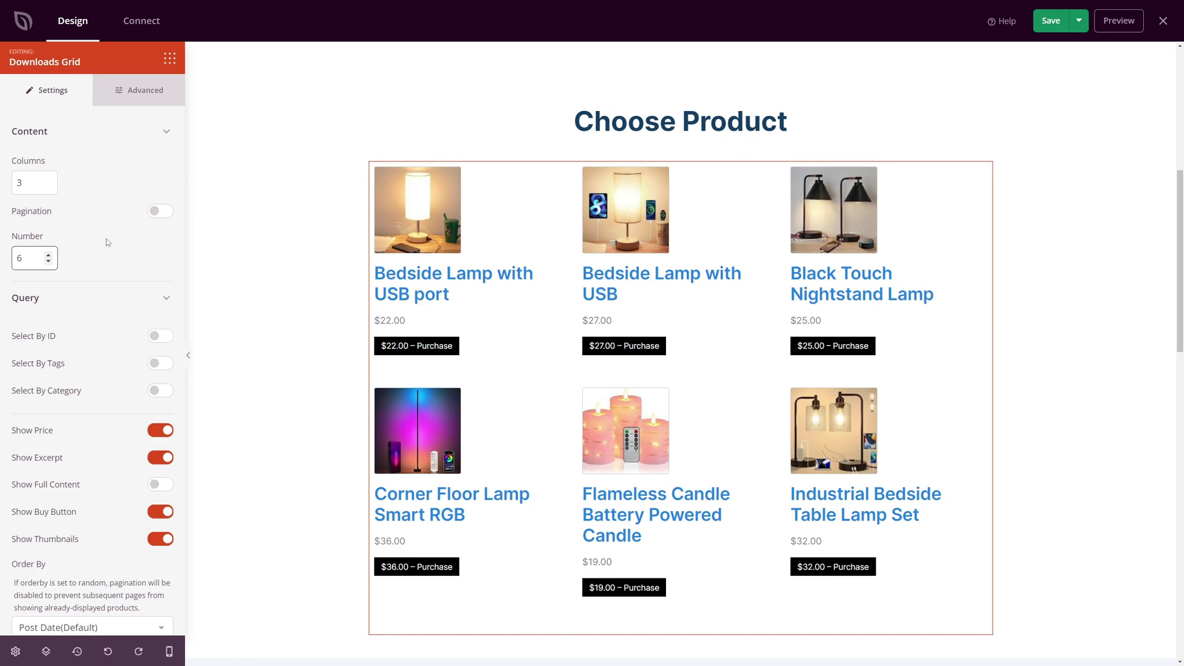
Try the product ID, tag and category filters, leaving all query filtering off.
scroll(106, 242, down, 1)
click(161, 268)
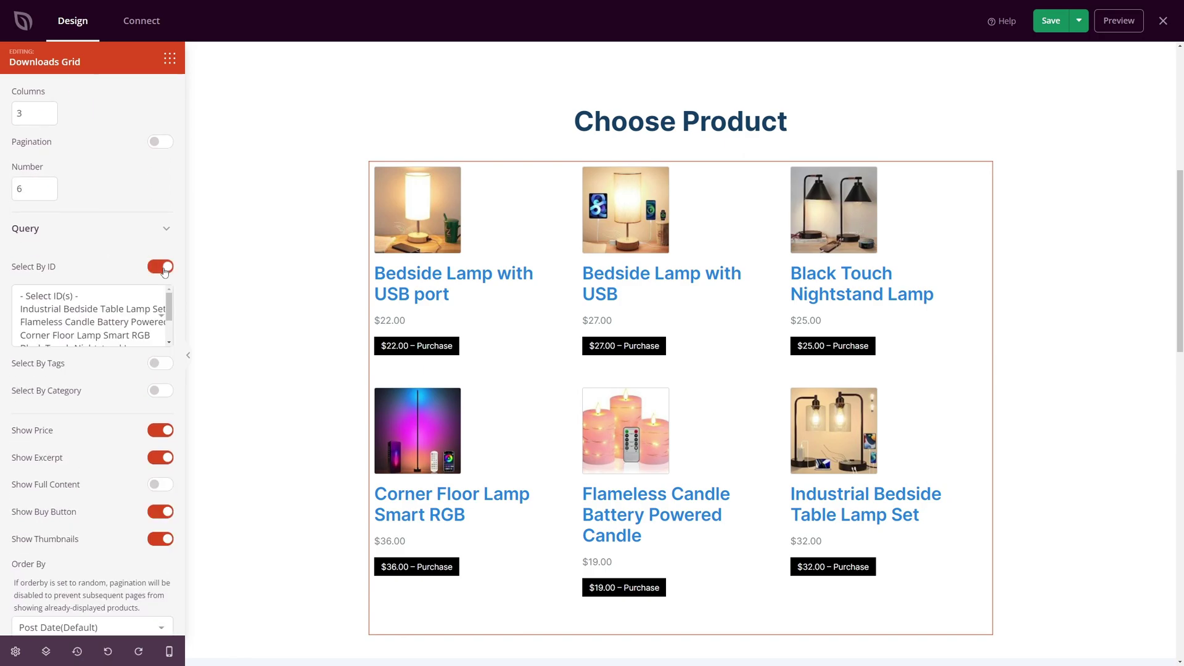
click(162, 269)
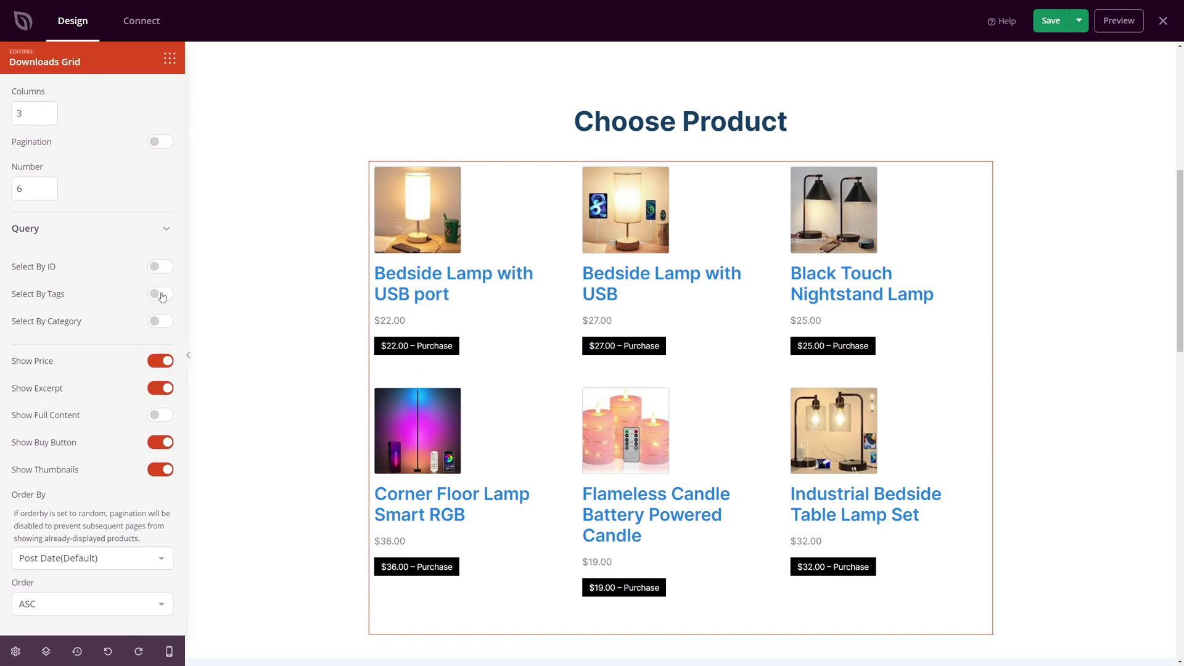
click(162, 296)
click(162, 296)
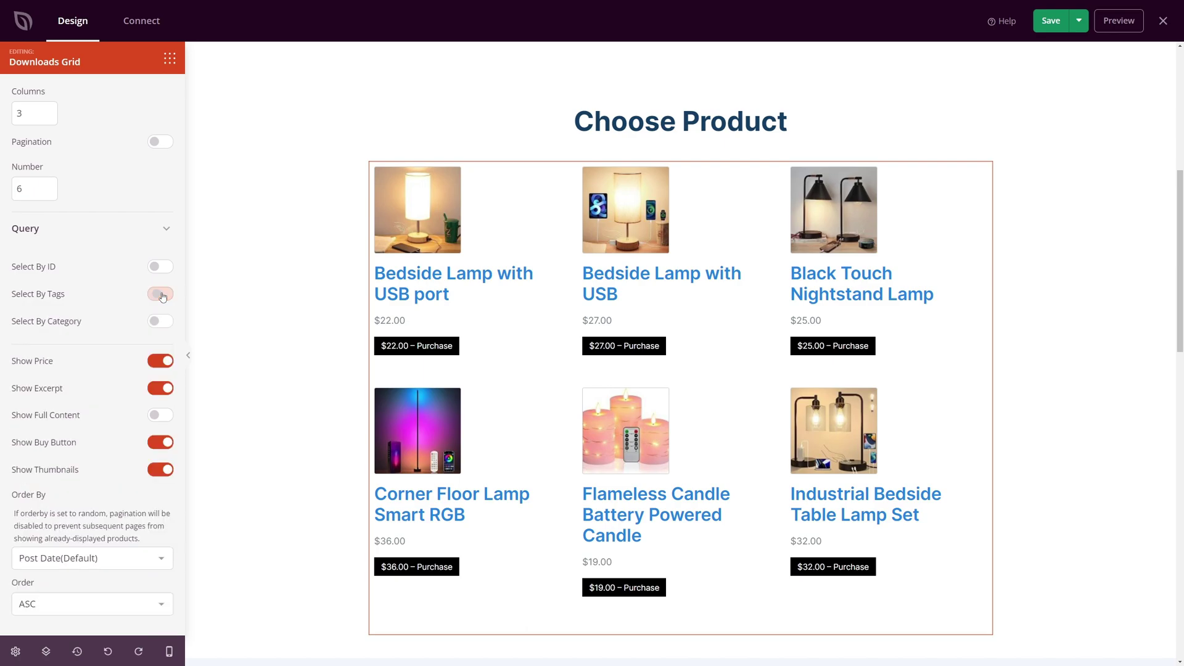
click(158, 323)
click(159, 323)
click(157, 230)
Hide the grid's price lines and set its products to Random order.
click(160, 331)
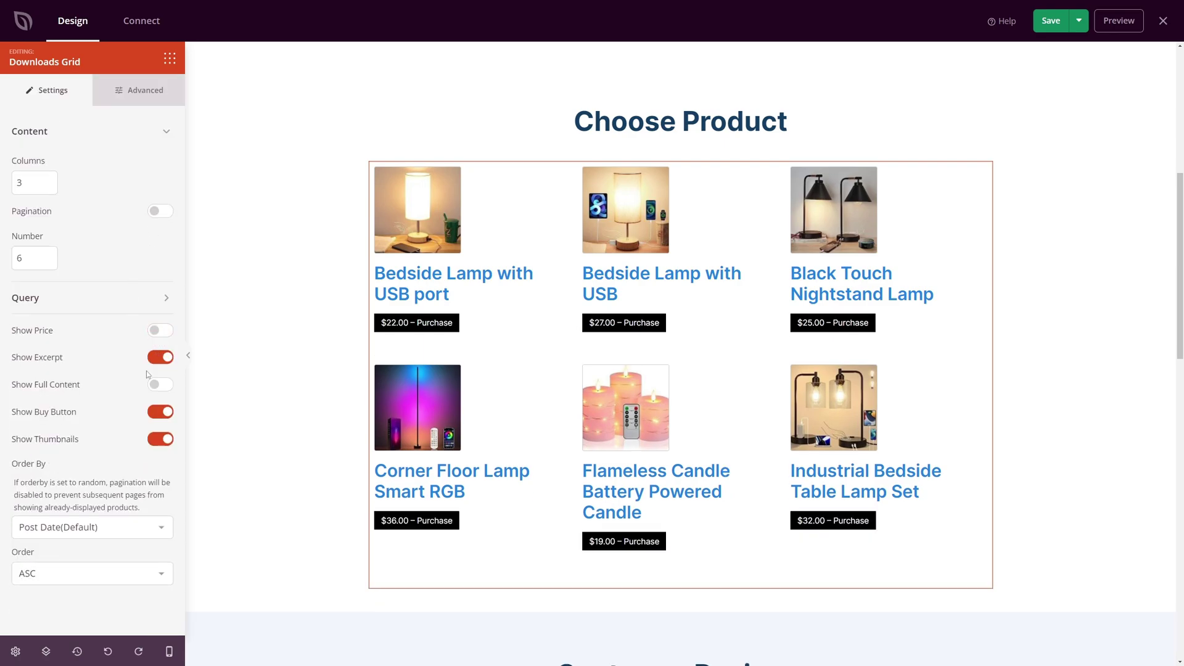
click(161, 413)
click(162, 413)
click(160, 440)
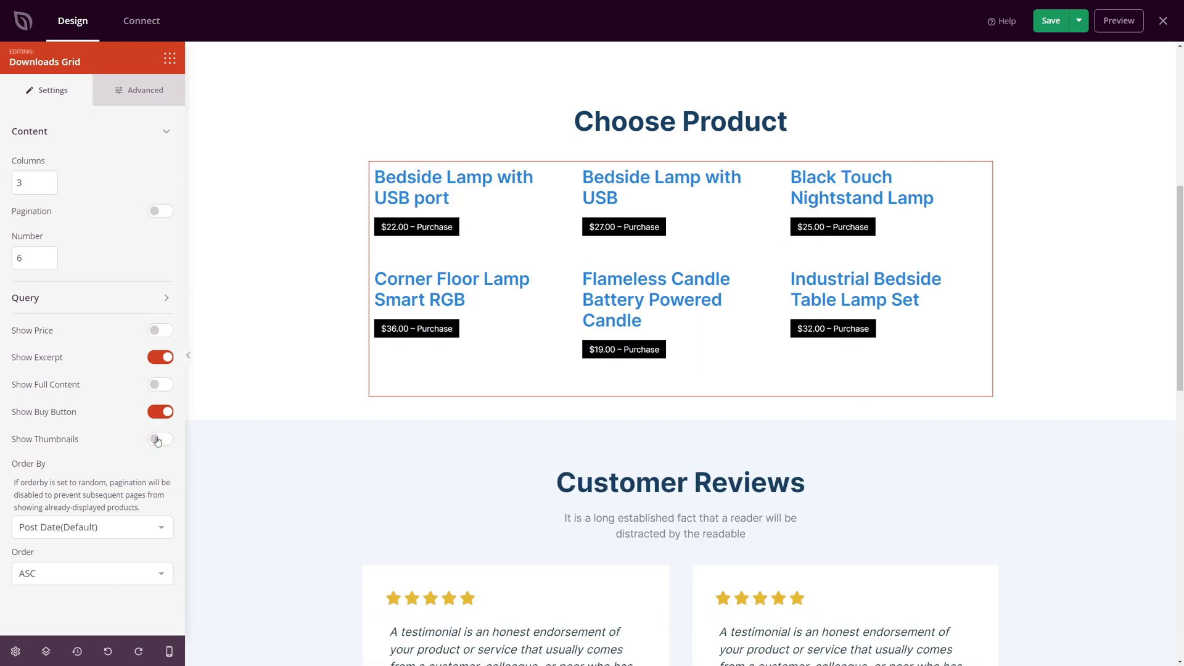
click(158, 440)
click(97, 529)
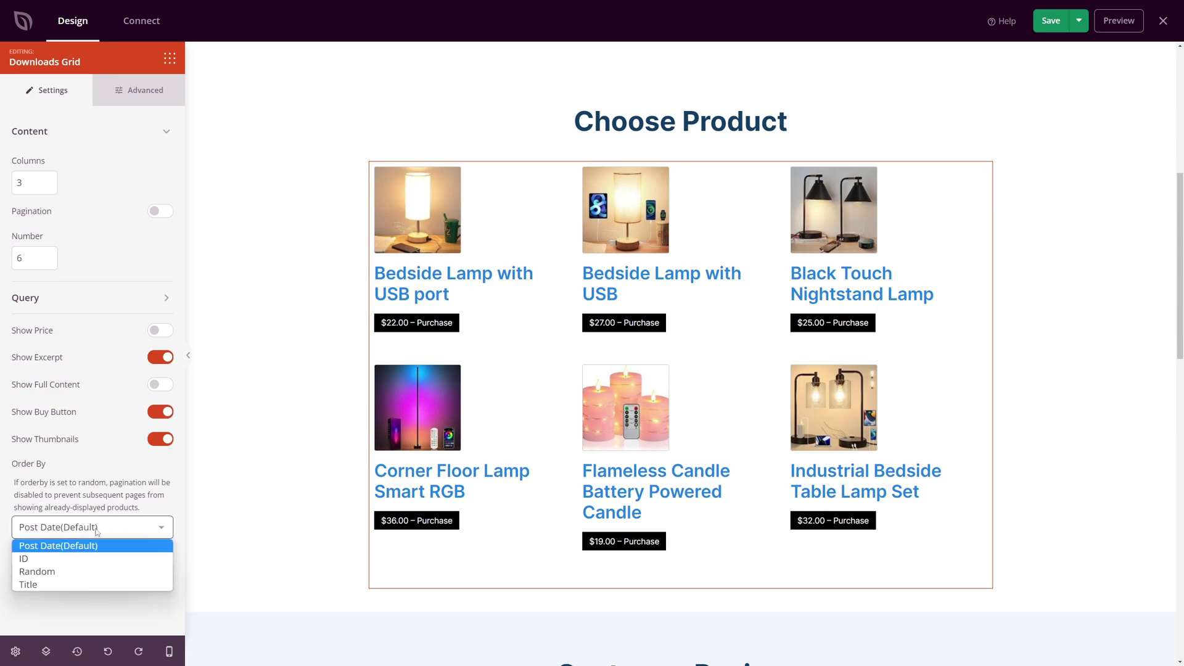
click(79, 572)
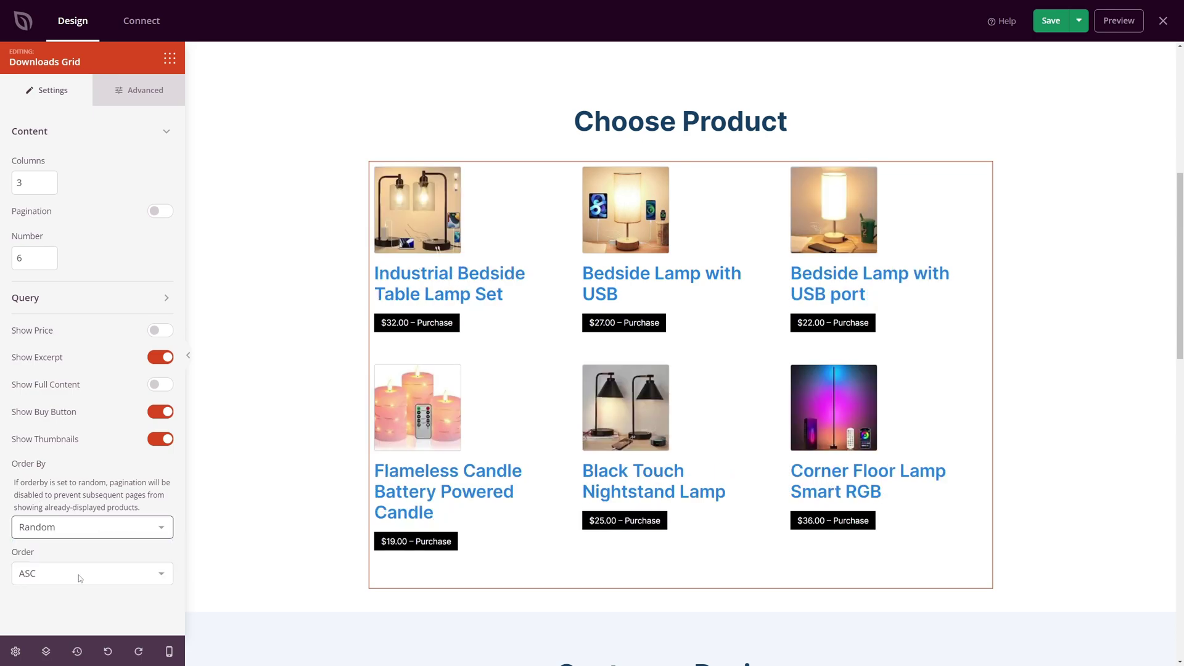
Reduce the product title font size in the grid's Advanced typography settings.
click(138, 91)
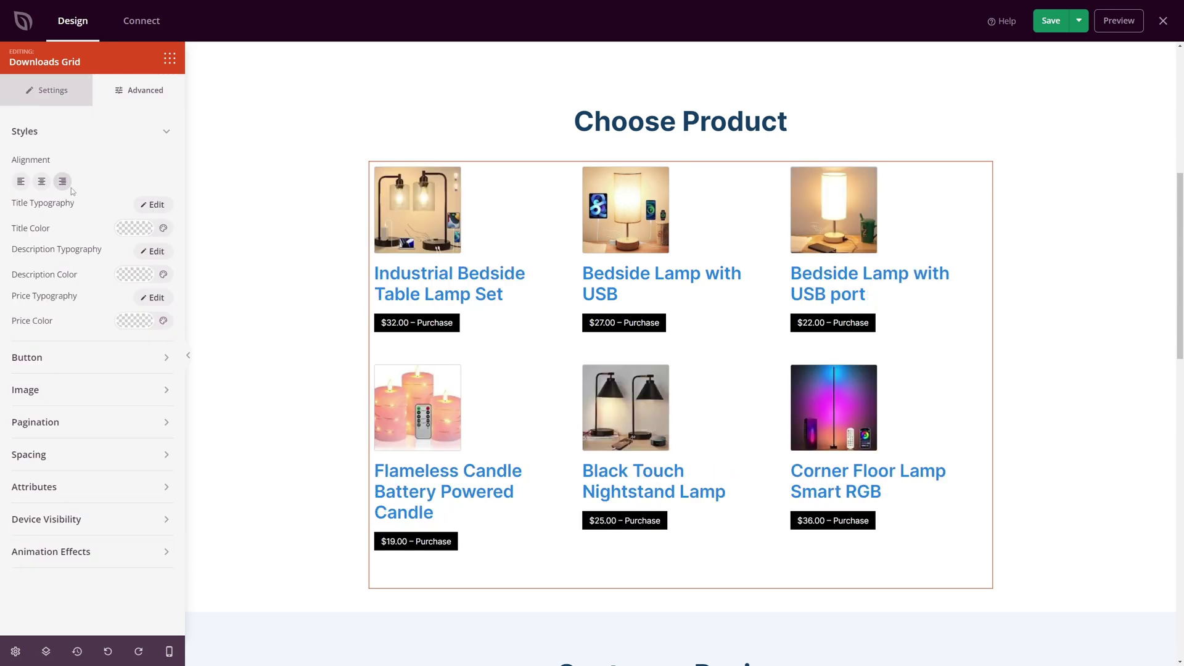
click(153, 206)
drag(22, 324, 31, 323)
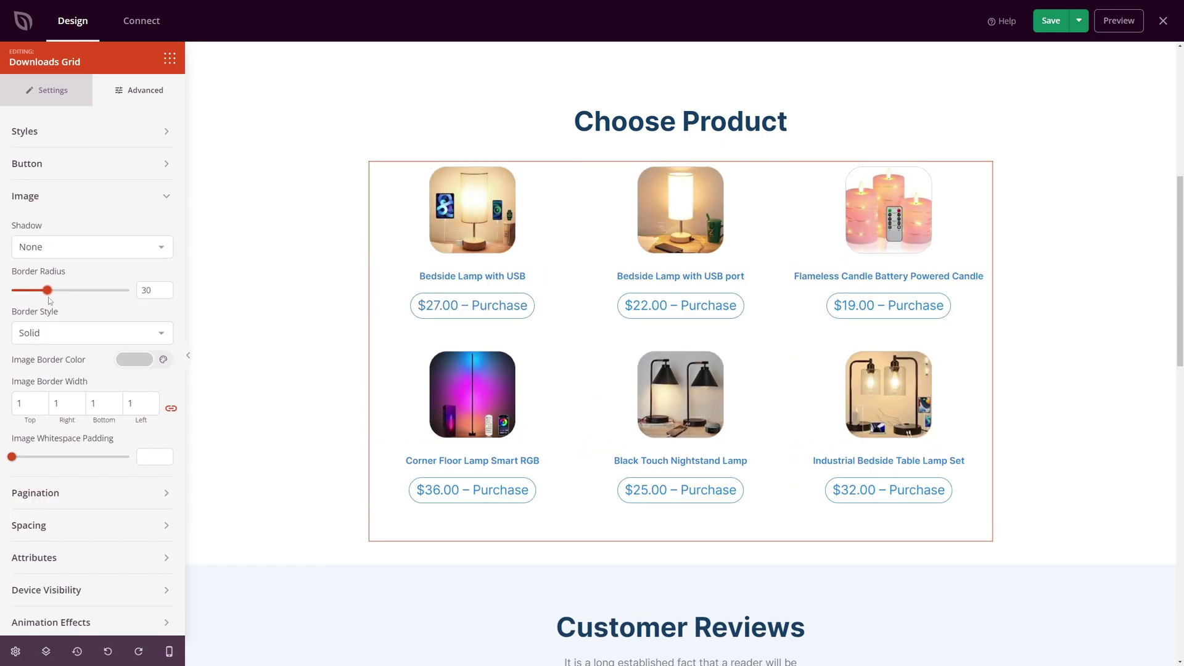
Give product images a Solid coloured border, then start naming the new template 'Download Page'.
click(111, 333)
click(88, 350)
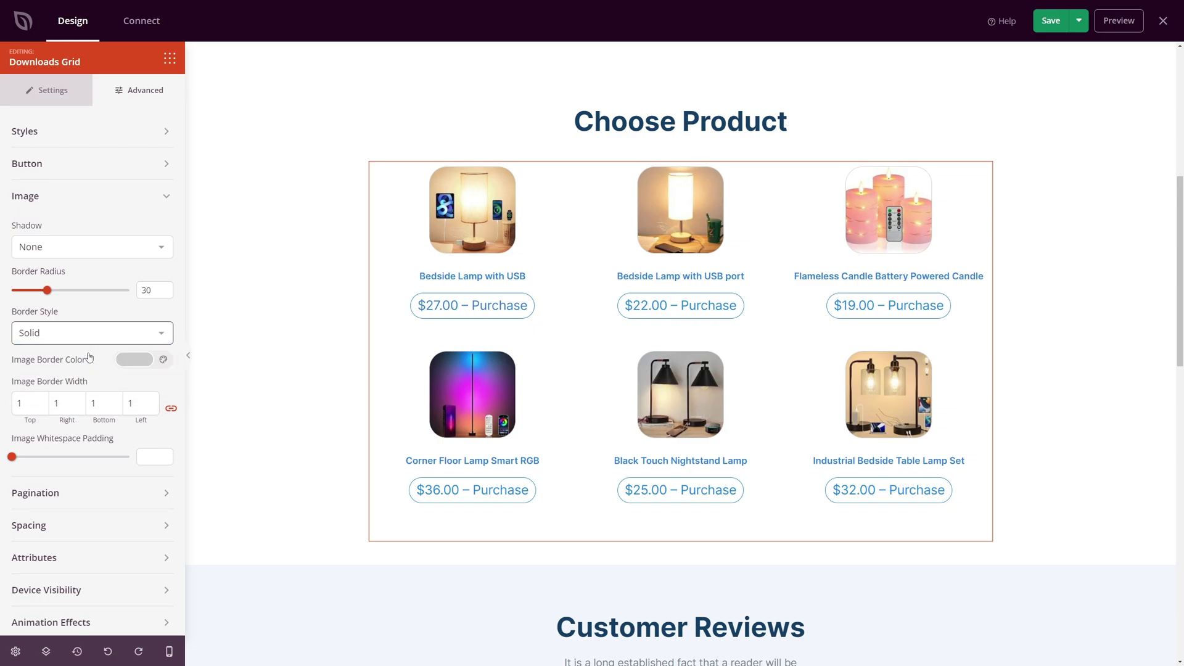
click(133, 362)
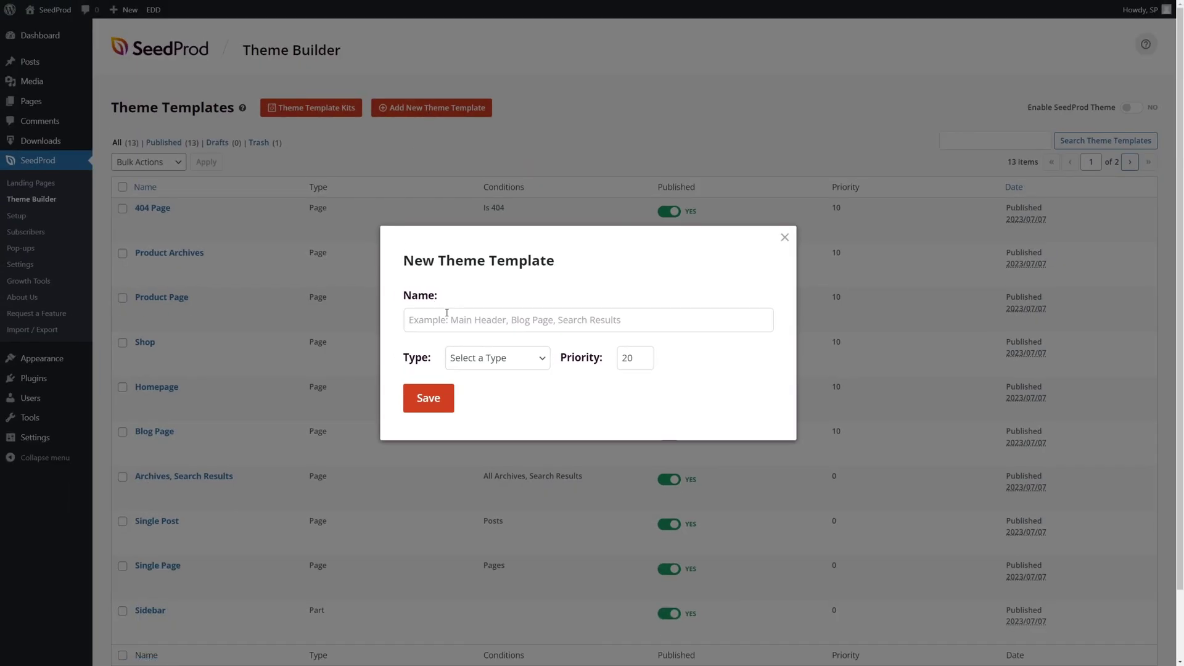
click(462, 321)
text(Download Page)
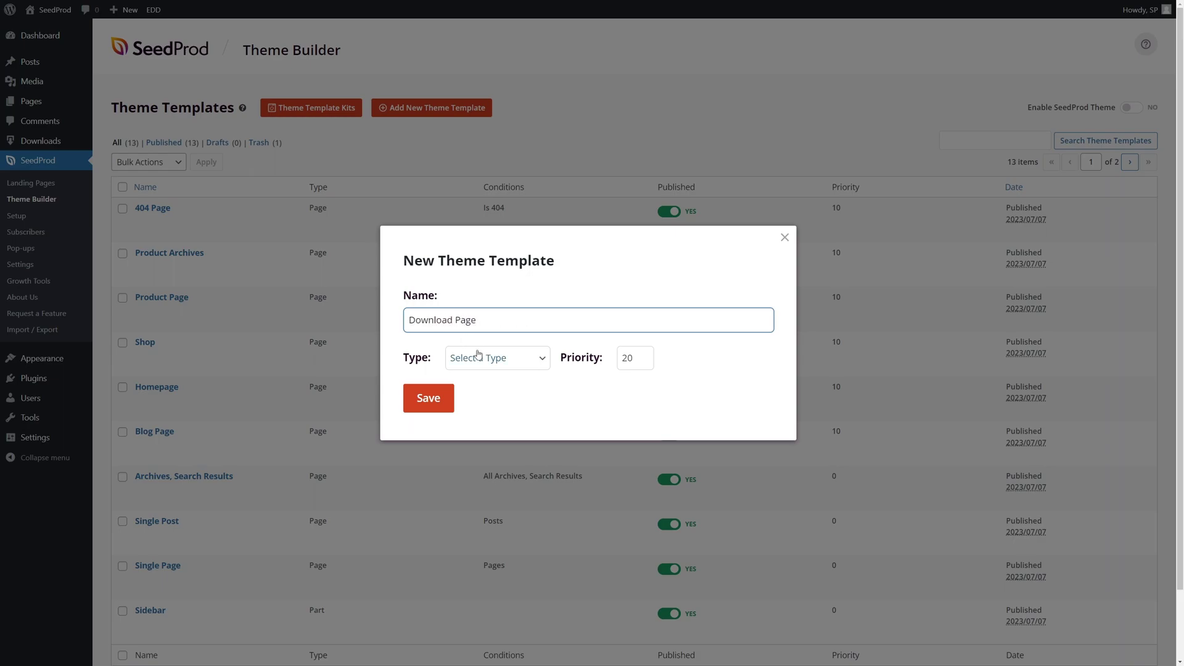
Make Download Page a Single Page template and start choosing its display condition.
click(518, 364)
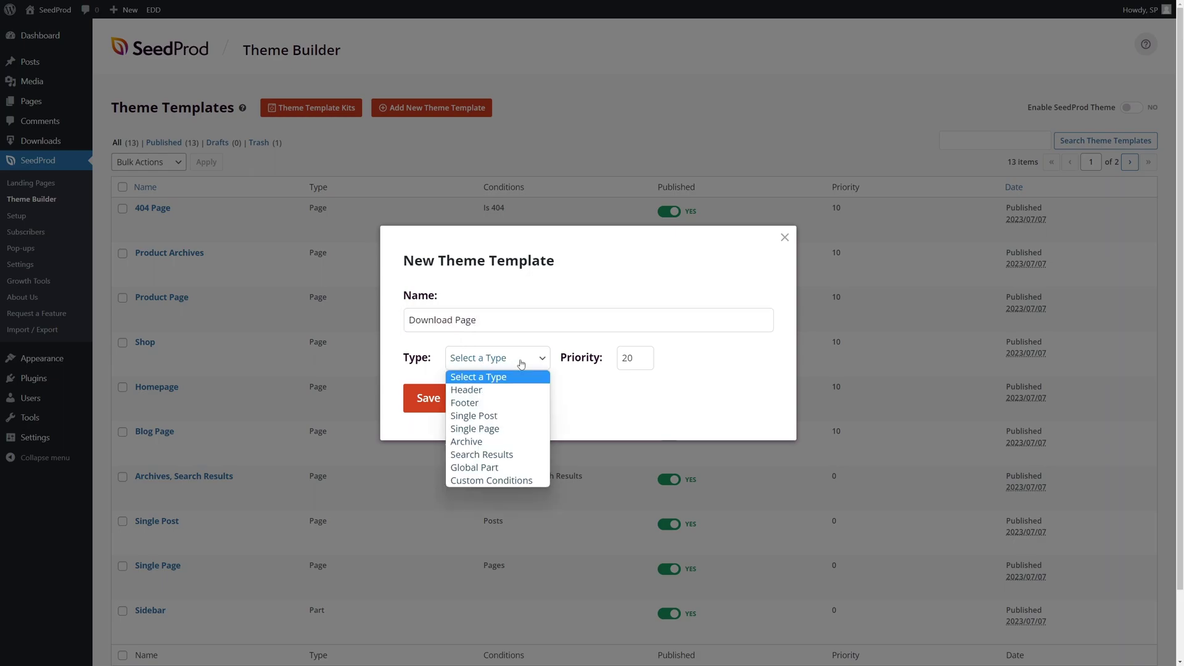
click(499, 430)
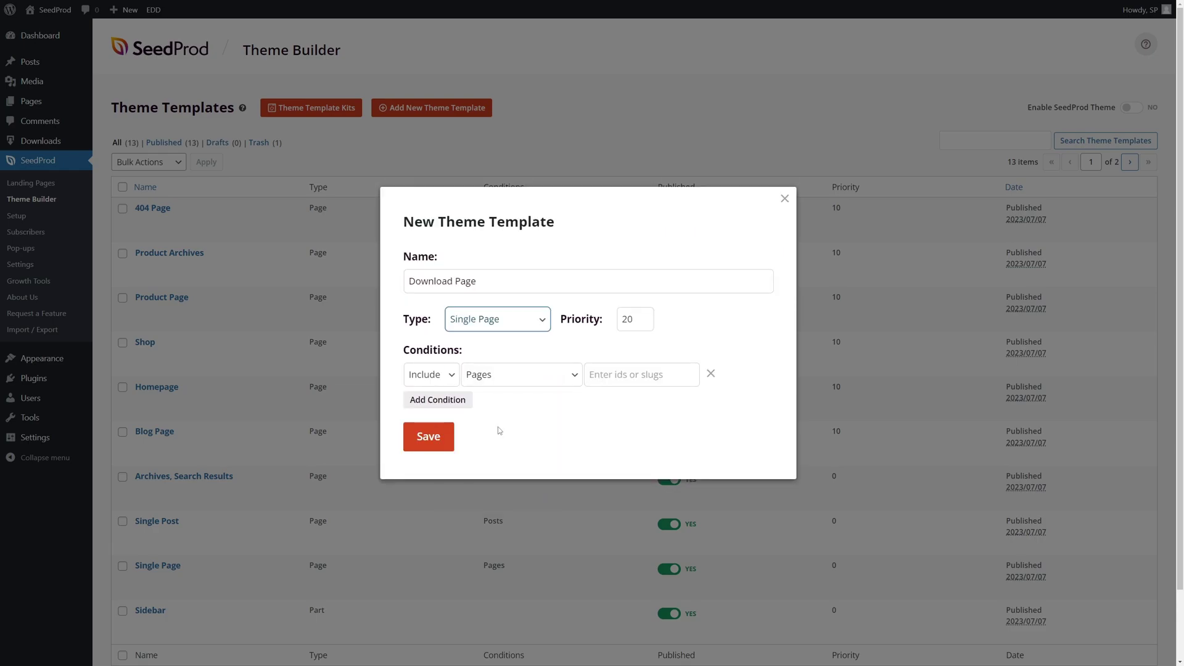
click(496, 384)
Apply the template to downloads and add a larger, left-aligned Download Title beside the image.
click(516, 332)
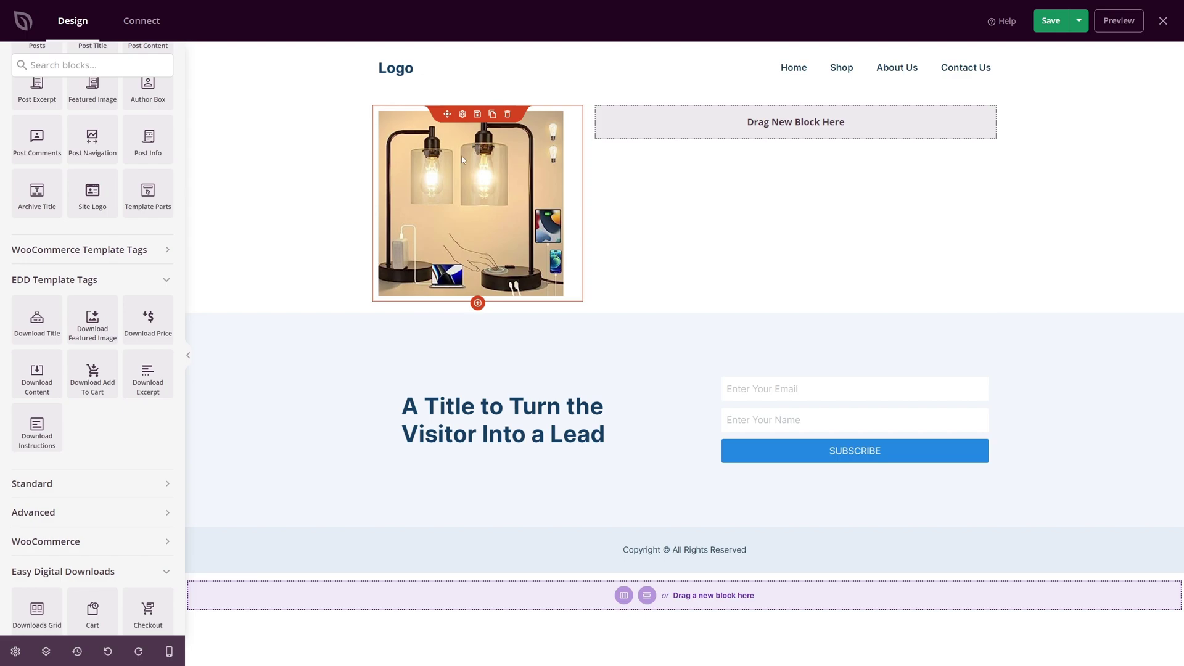
drag(37, 317, 693, 131)
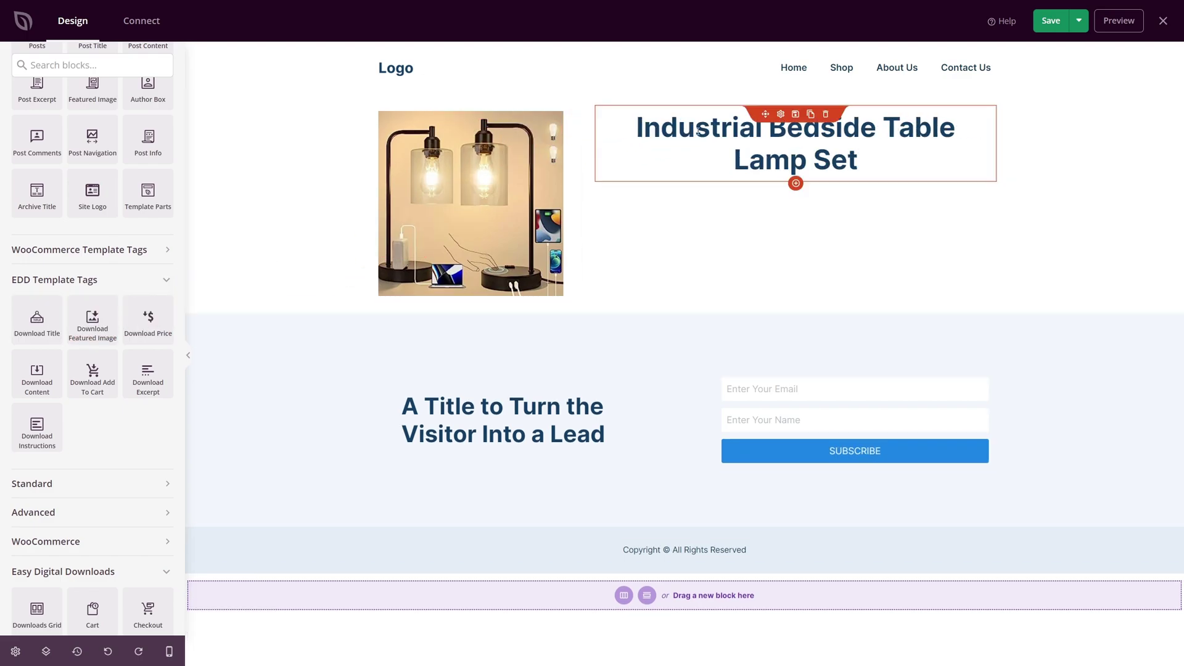
click(779, 123)
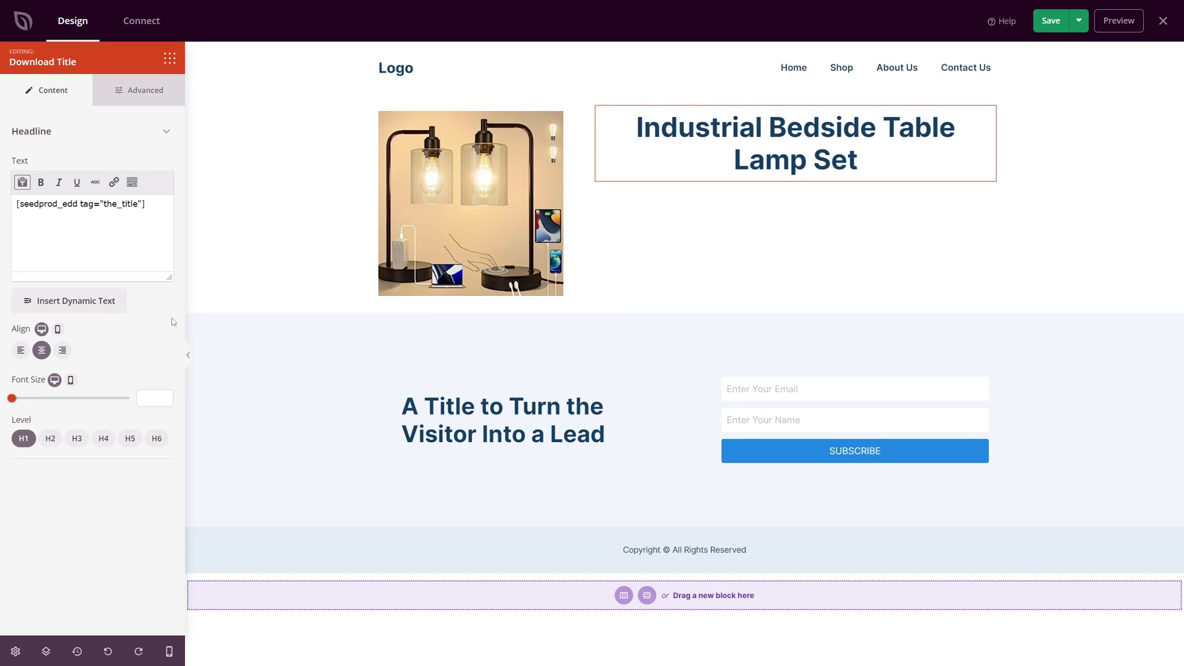
click(22, 352)
drag(25, 402, 62, 398)
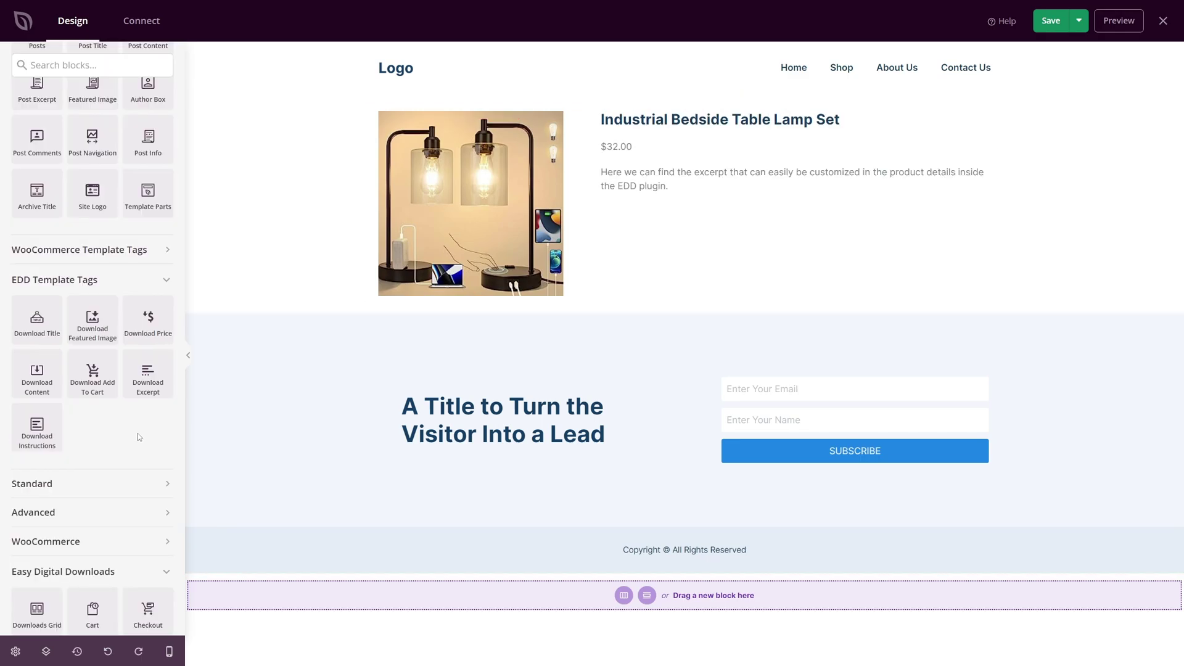
Add a Buy Now button and download instructions styled at size 12 italic.
drag(93, 373, 704, 196)
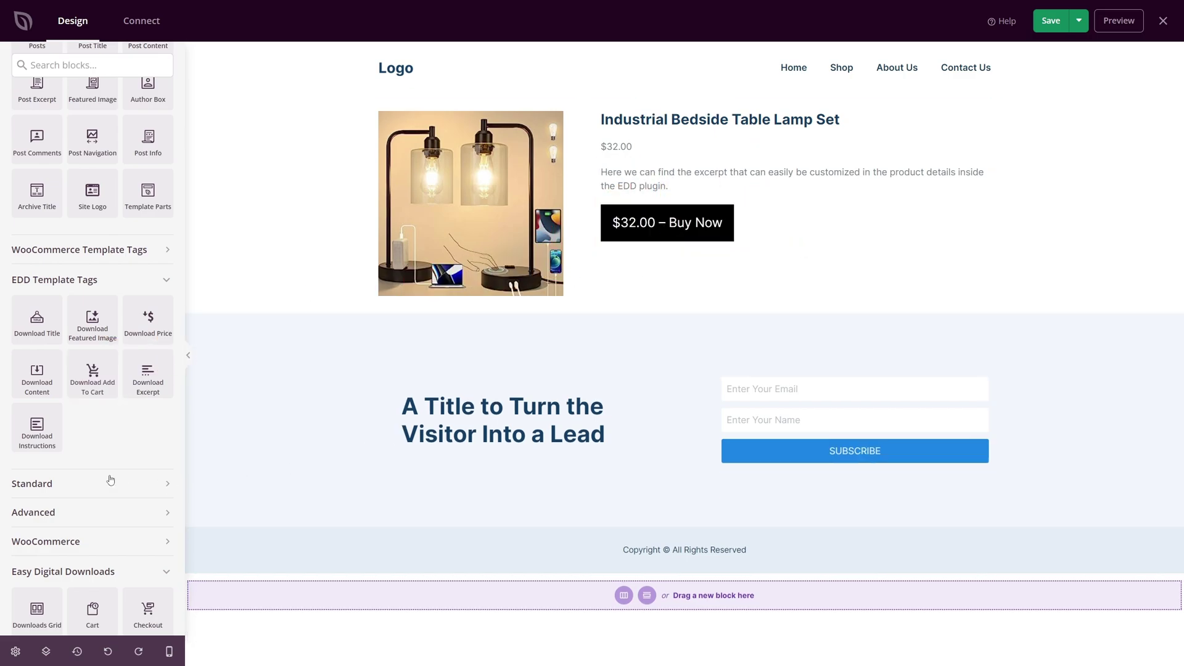
drag(37, 429, 691, 265)
drag(12, 501, 16, 503)
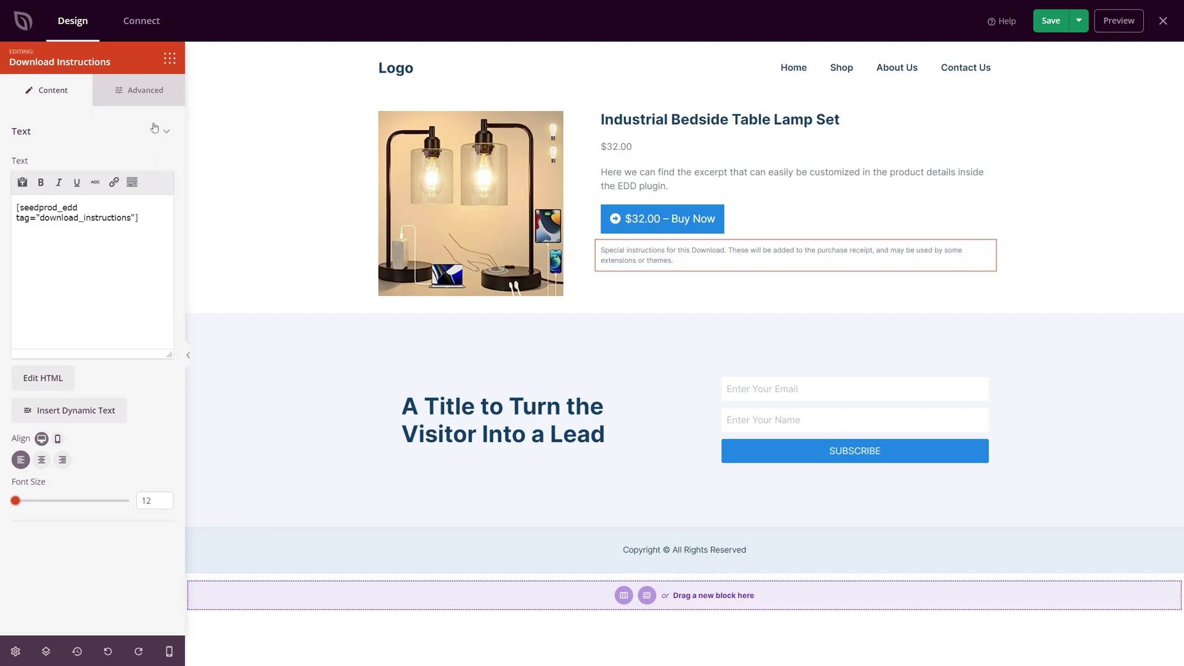
click(147, 104)
click(154, 163)
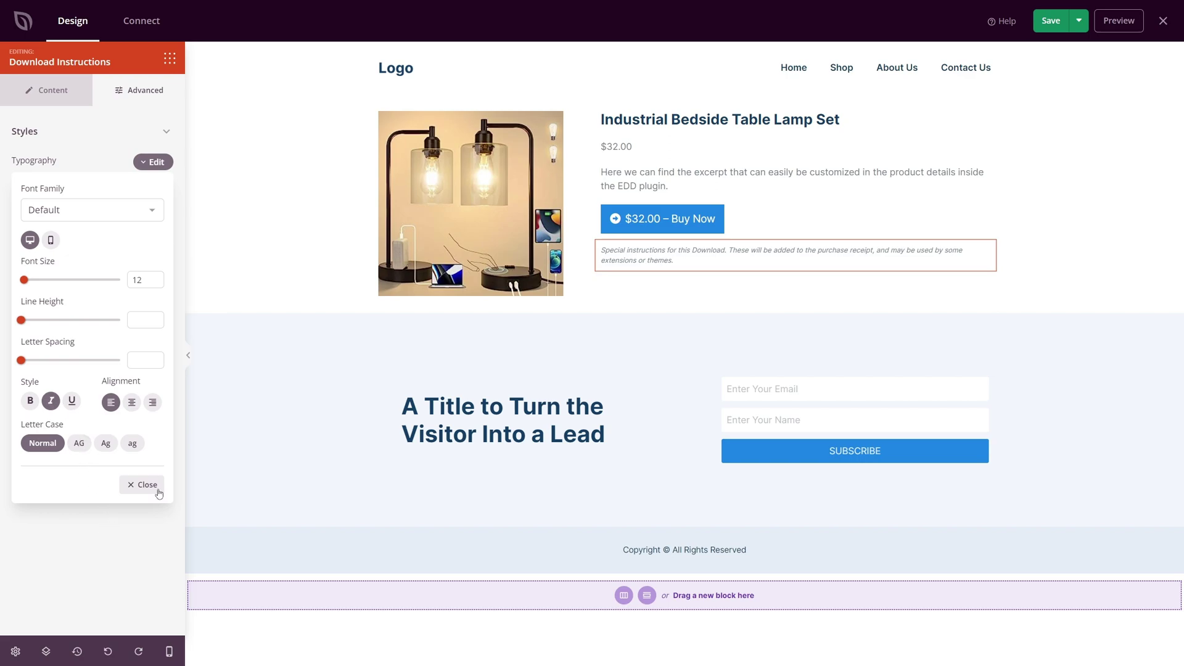
Save the template and open the Checkout page in the SeedProd builder.
click(1051, 21)
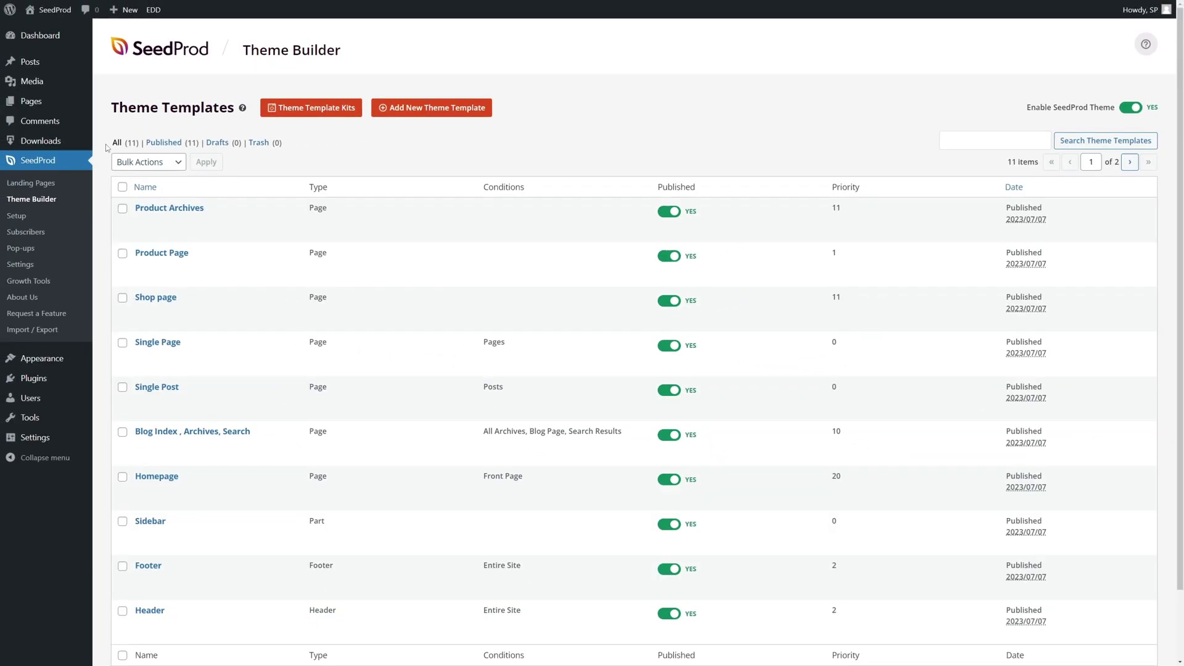
click(62, 101)
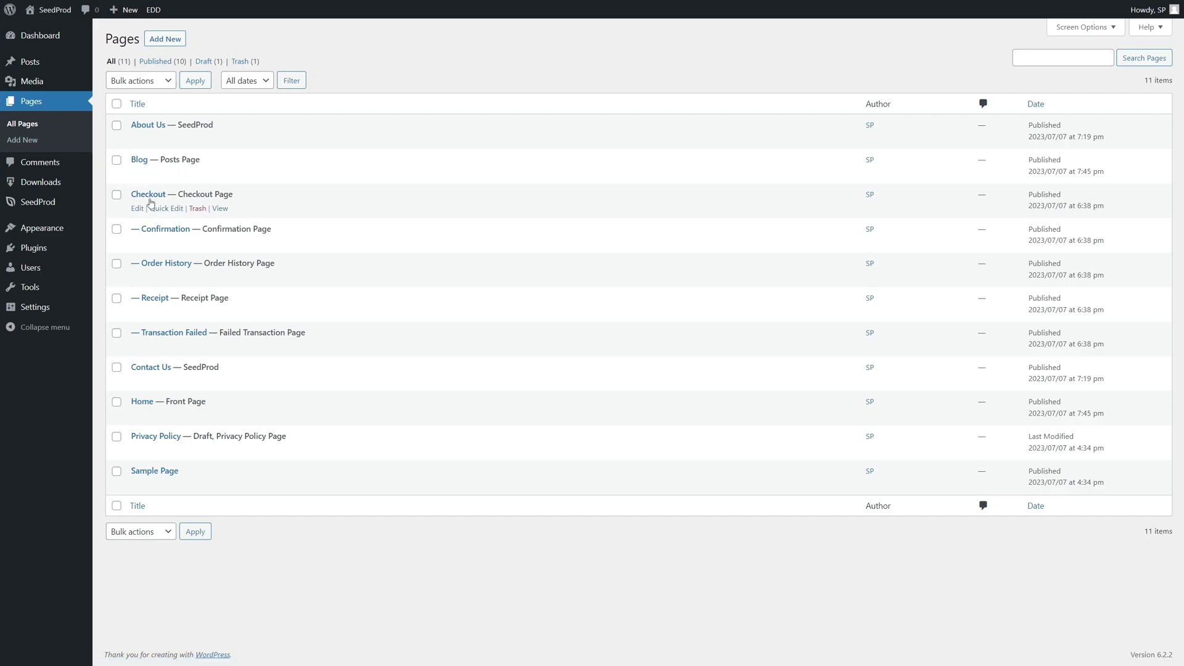
click(136, 208)
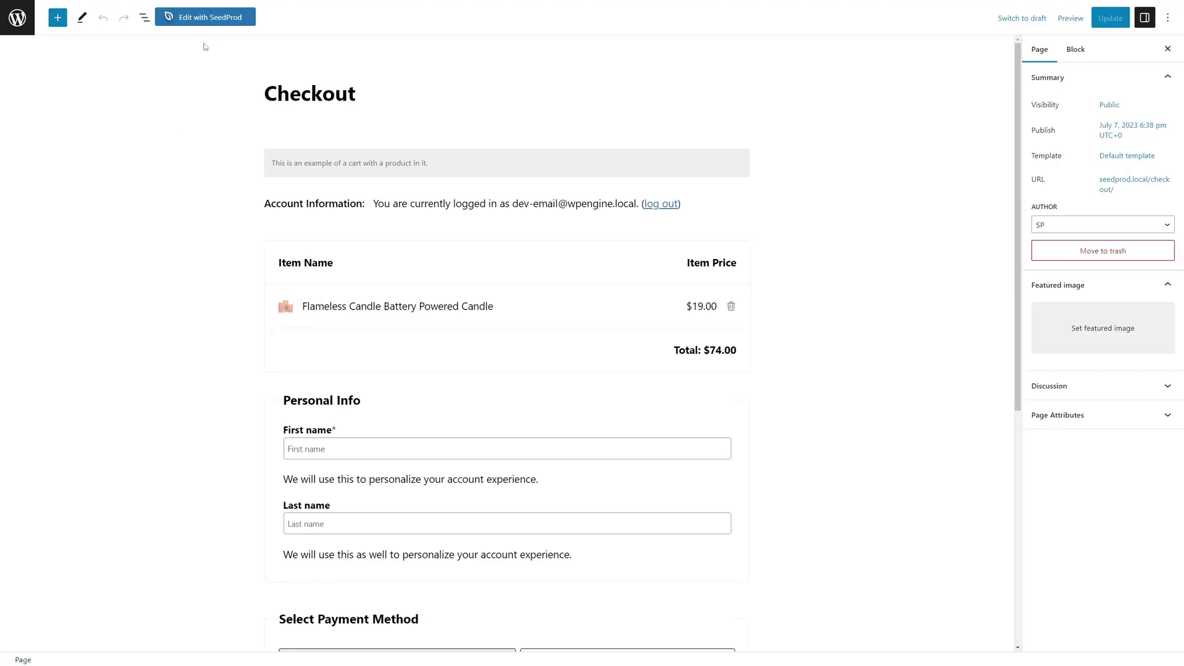
click(208, 20)
click(624, 55)
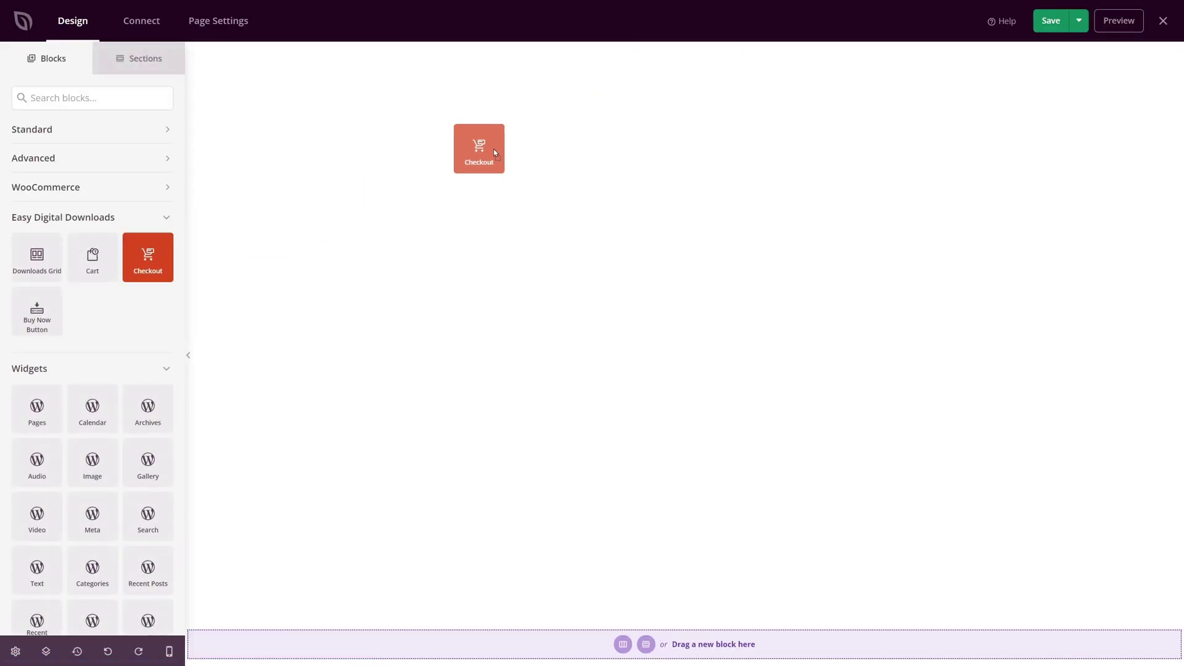
Place the Checkout form on the page and set a colour for its buttons.
drag(654, 69, 669, 63)
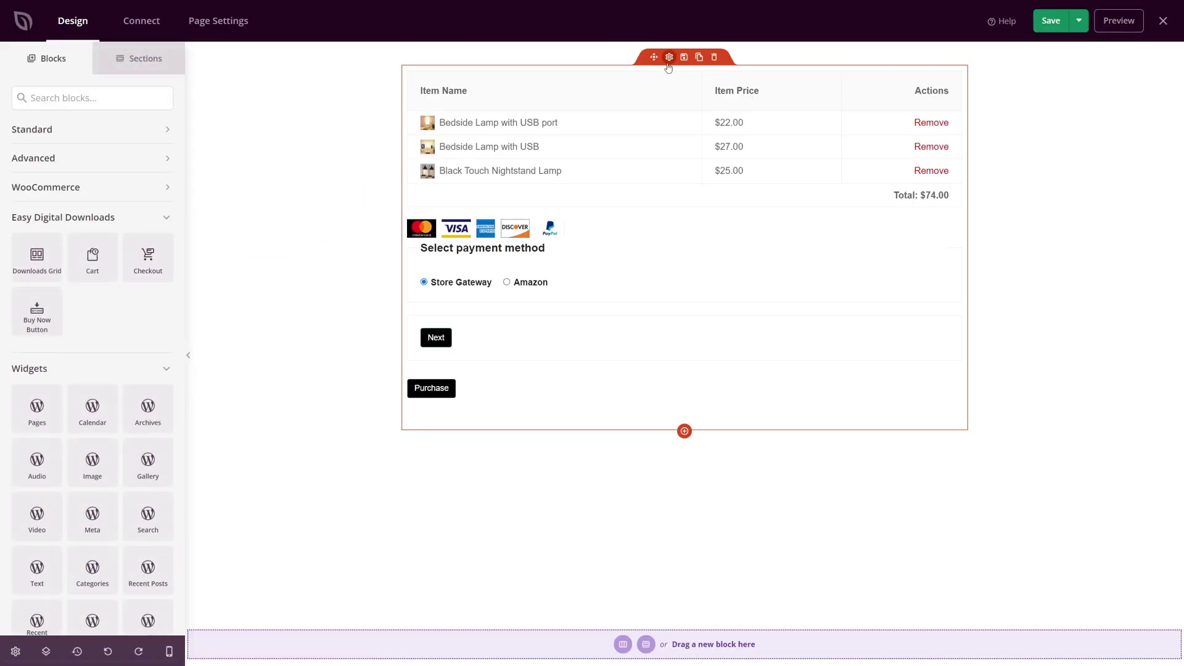
click(670, 57)
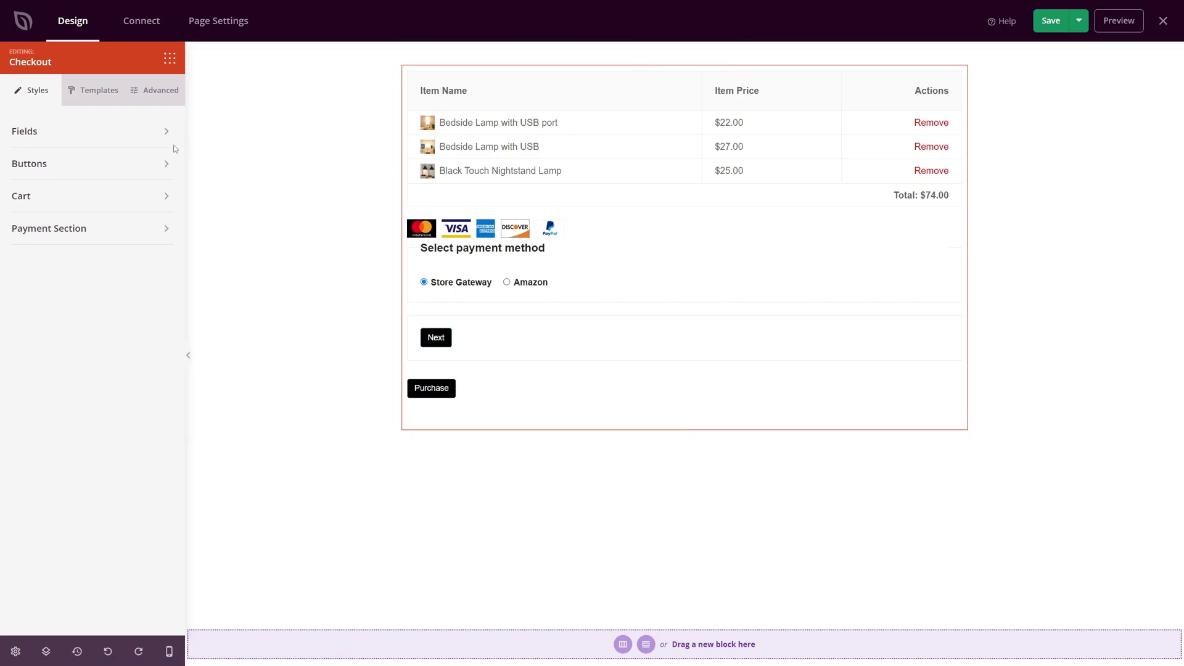
click(96, 142)
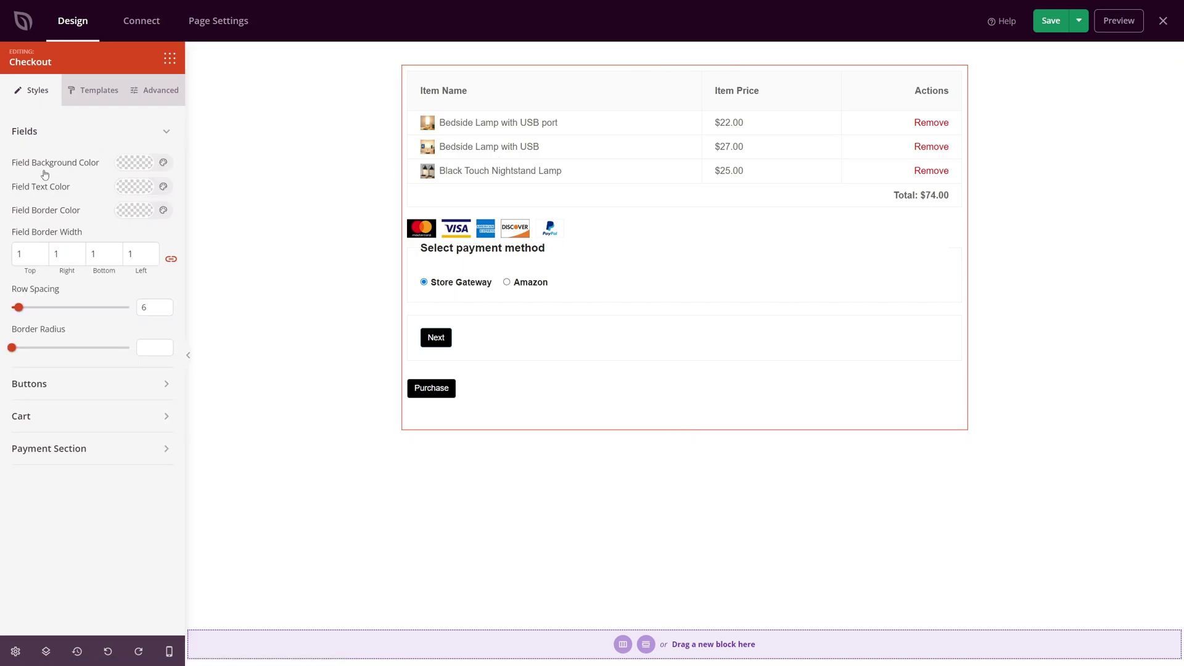
click(113, 139)
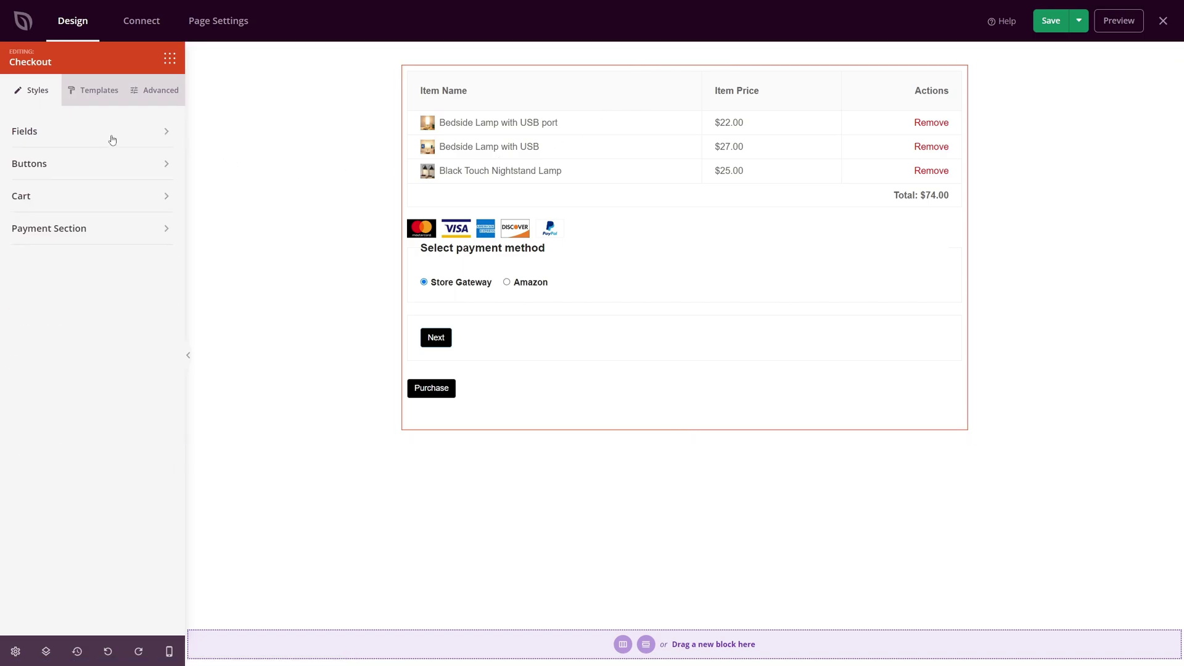
click(89, 170)
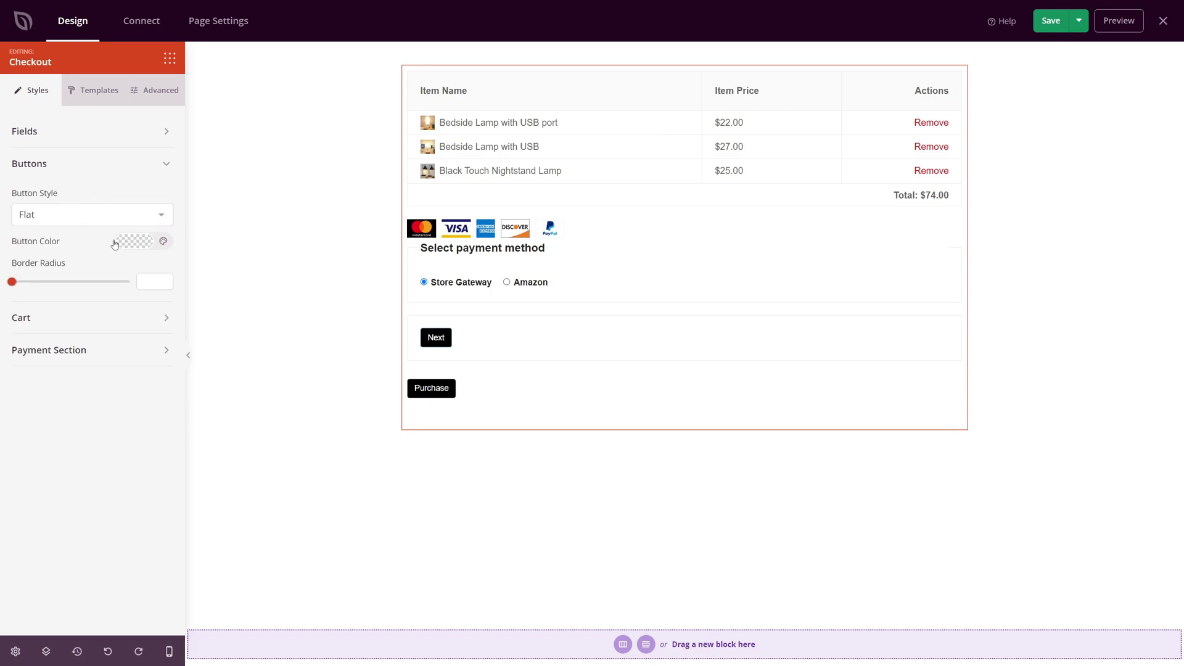
click(136, 242)
Make the cart header colour blue and enter the headline 'Don't Miss These!'.
click(109, 335)
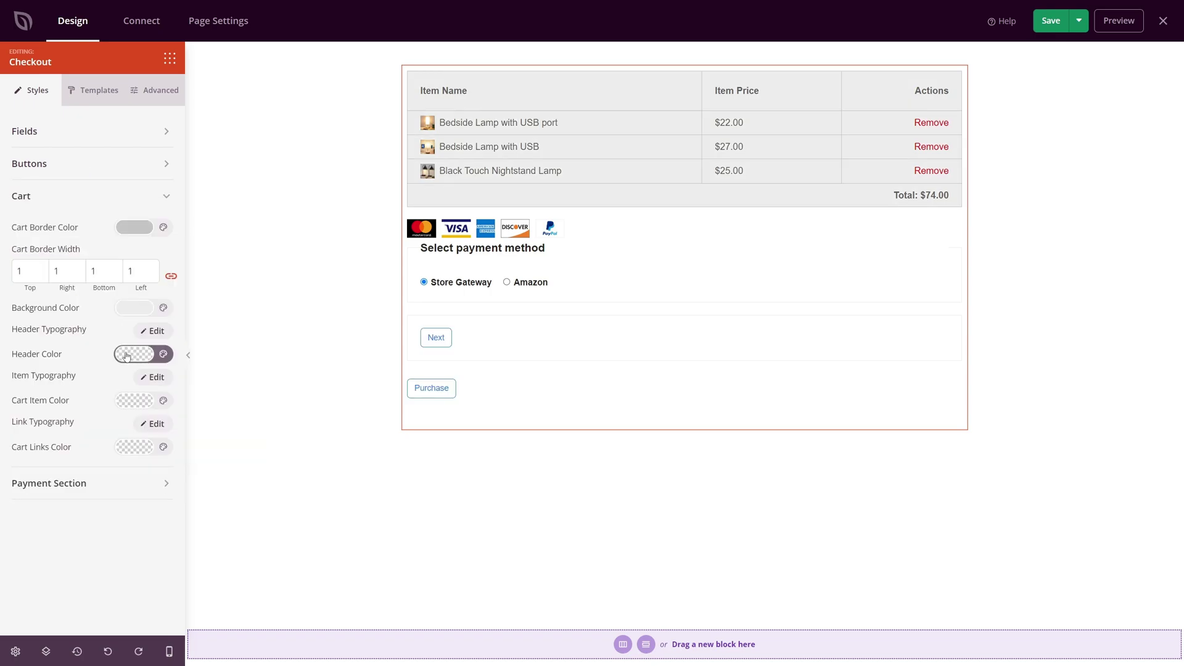
click(126, 357)
drag(131, 402, 168, 422)
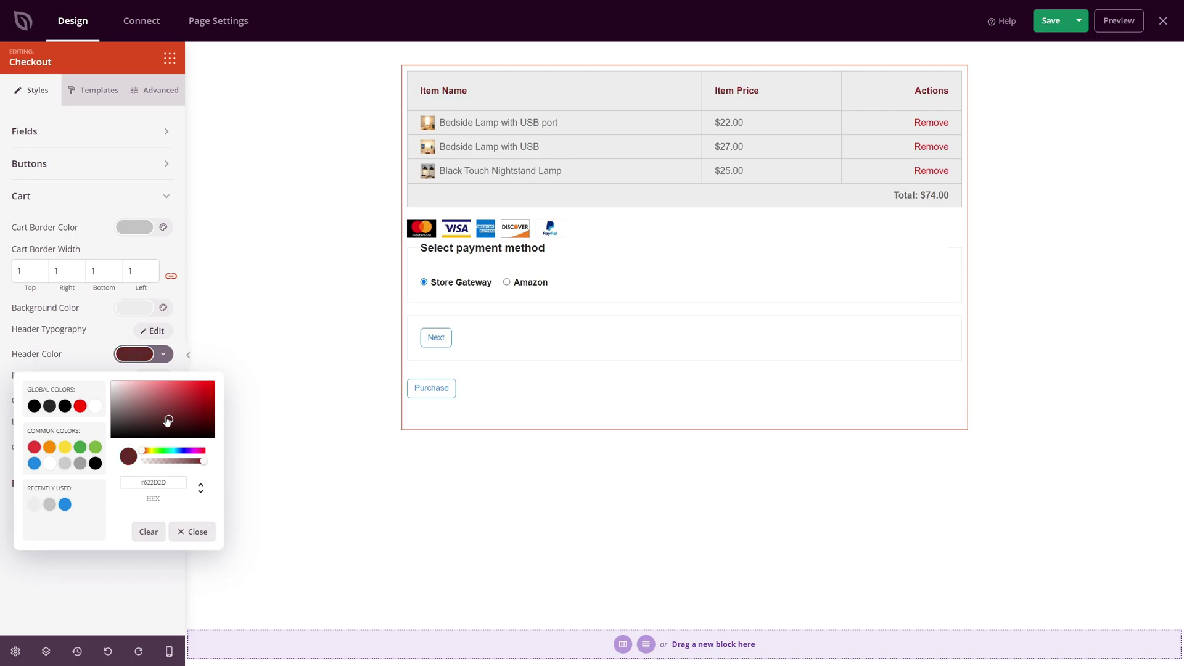
click(35, 464)
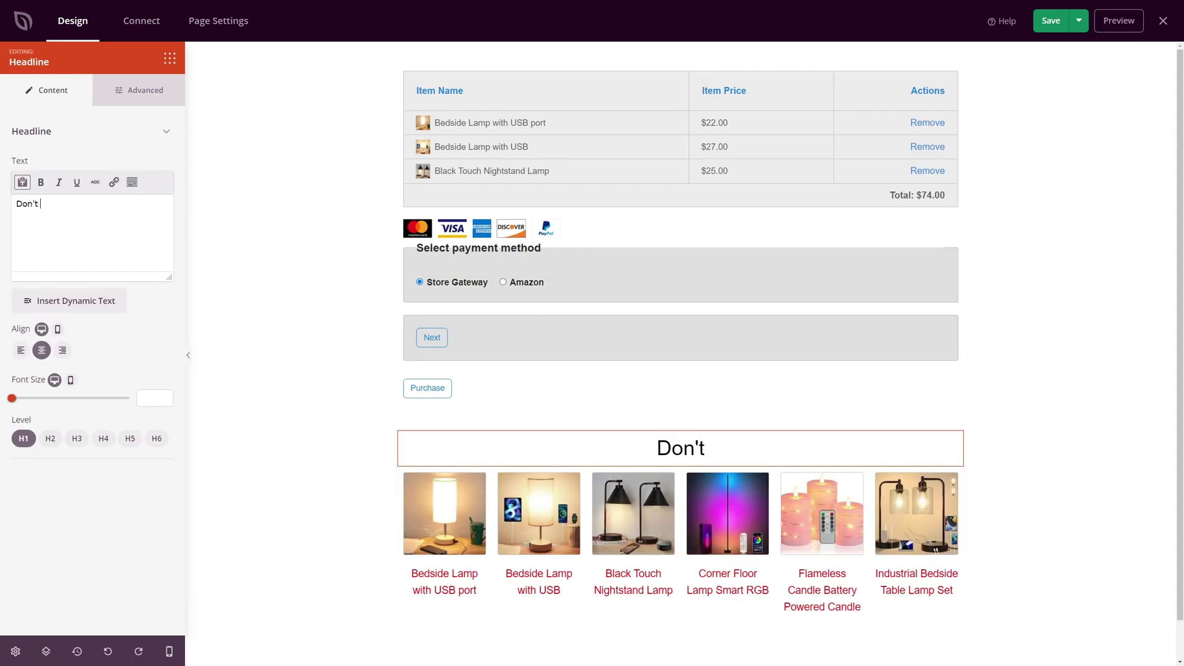
text(Miss These!)
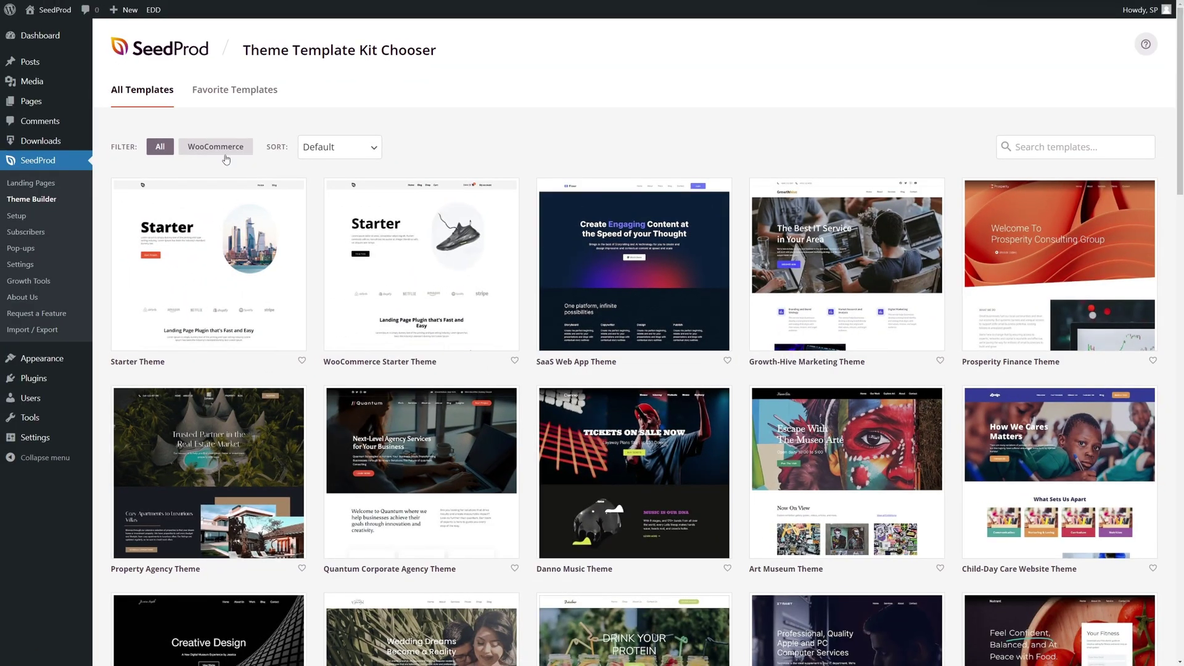
click(223, 148)
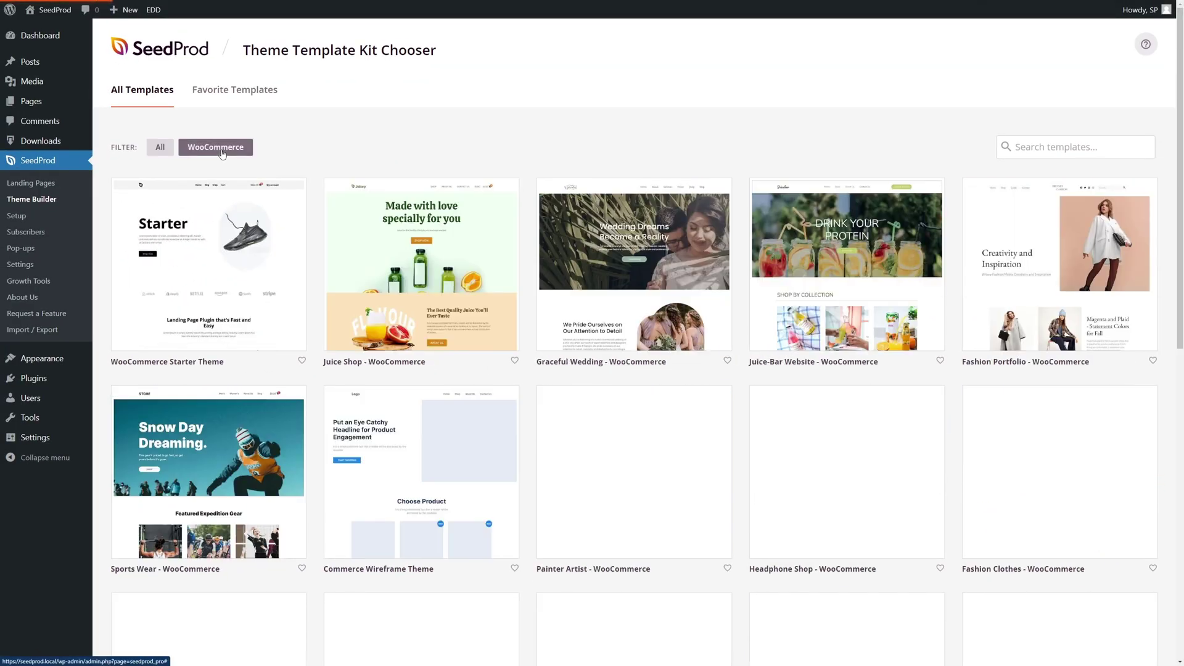
click(160, 148)
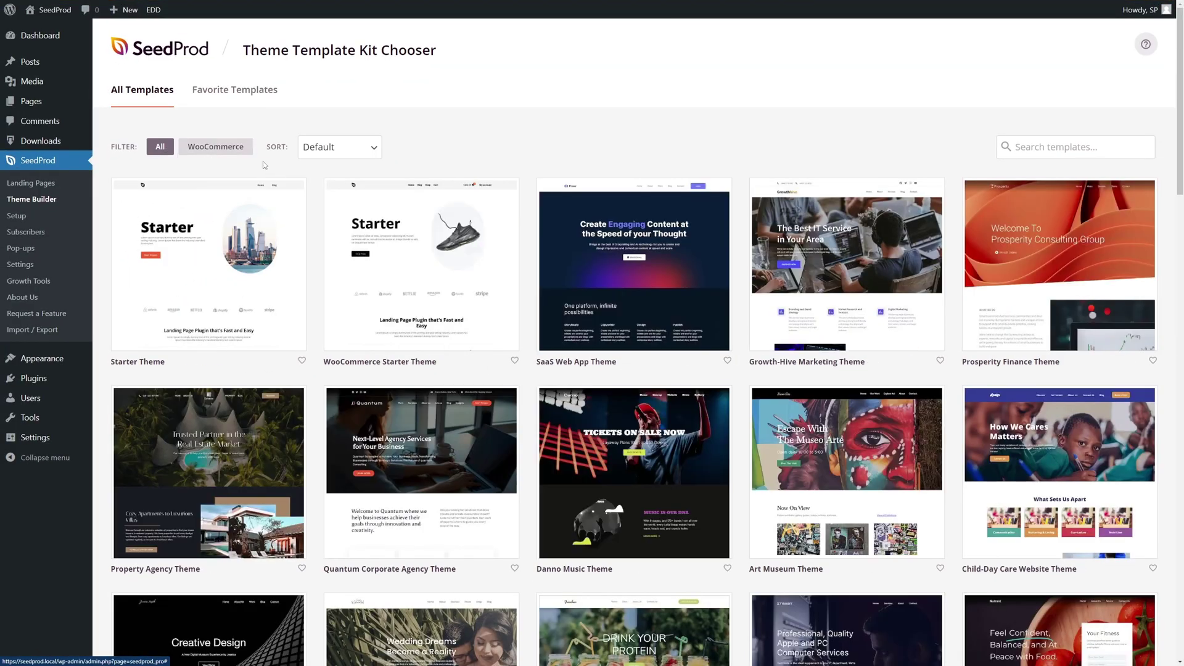